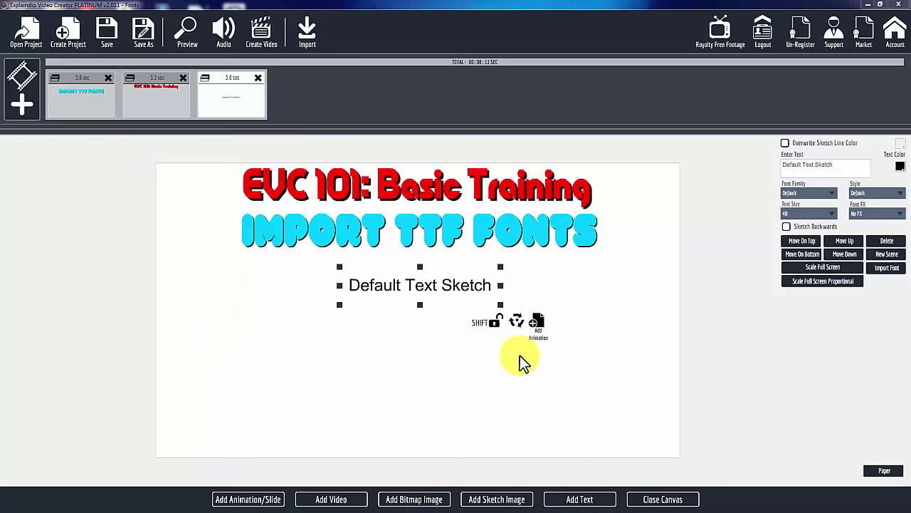
{"action": "left_click", "coordinate": [542, 190]}
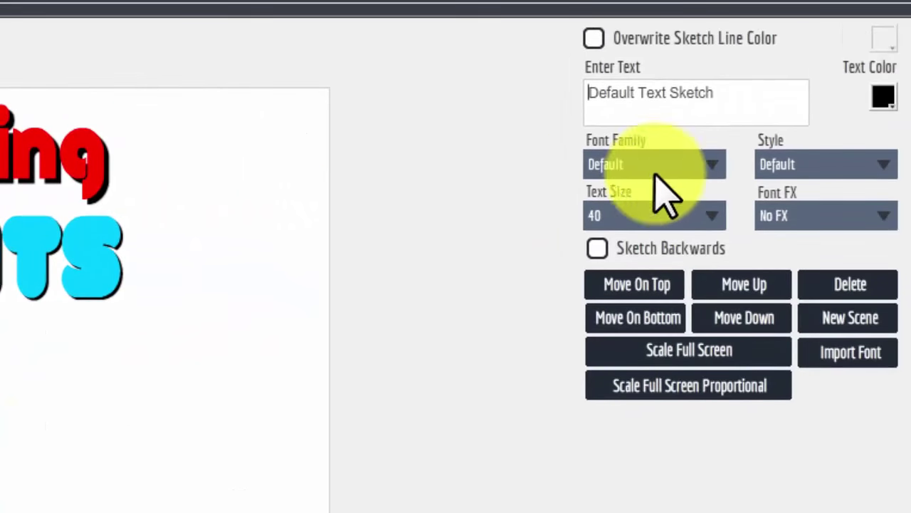
{"action": "left_click", "coordinate": [710, 168]}
{"action": "mouse_move", "coordinate": [716, 198]}
{"action": "left_mouse_down"}
{"action": "mouse_move", "coordinate": [710, 335]}
{"action": "mouse_move", "coordinate": [717, 183]}
{"action": "left_mouse_up"}
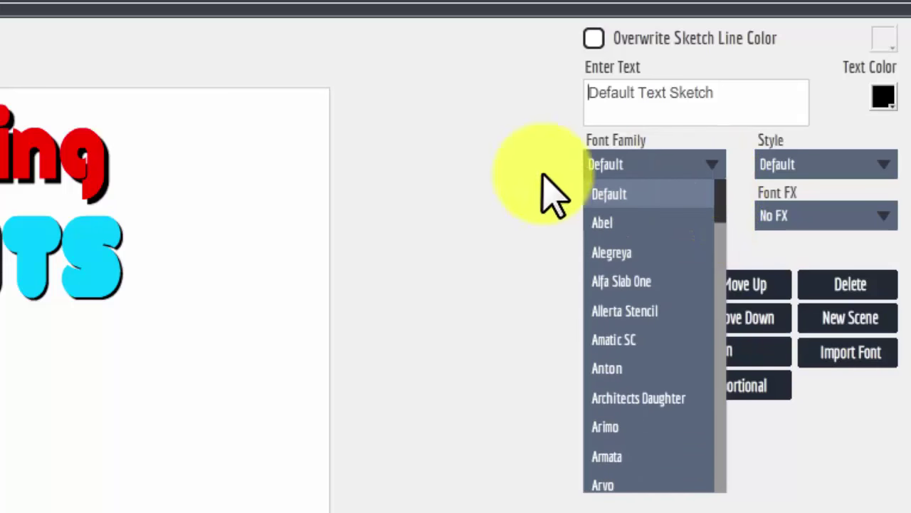
{"action": "left_click", "coordinate": [521, 244]}
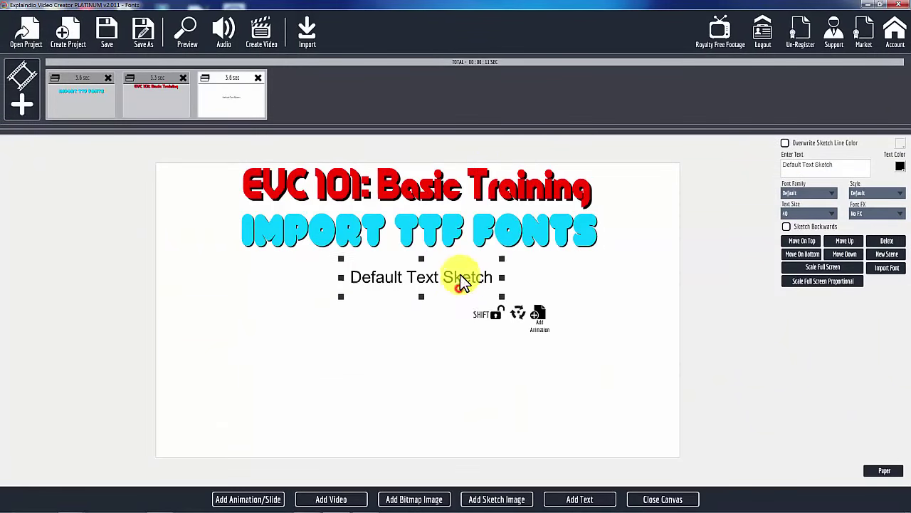
- Nudge the Default Text Sketch text left and select Gabriel Sans Cond Bold.ttf as the font file
{"action": "left_click_drag", "start_coordinate": [460, 274], "coordinate": [454, 286]}
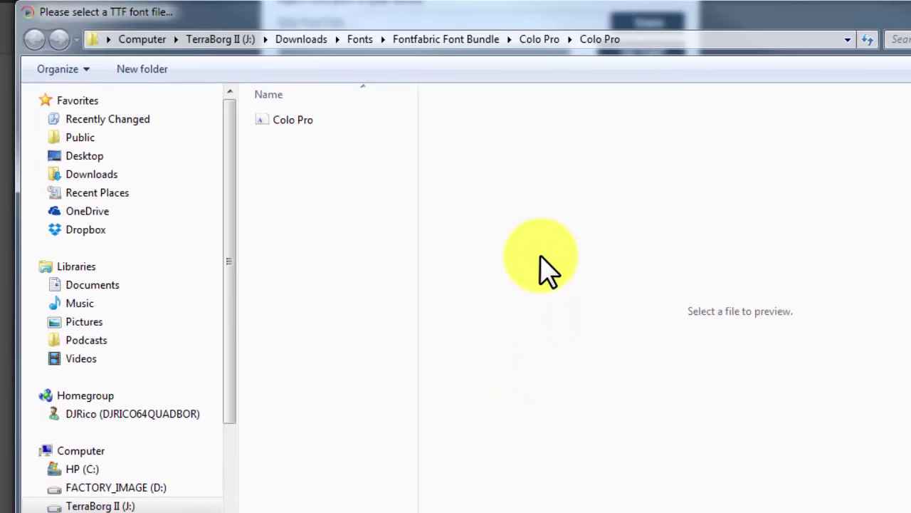
{"action": "left_click", "coordinate": [456, 39]}
{"action": "double_click", "coordinate": [329, 283]}
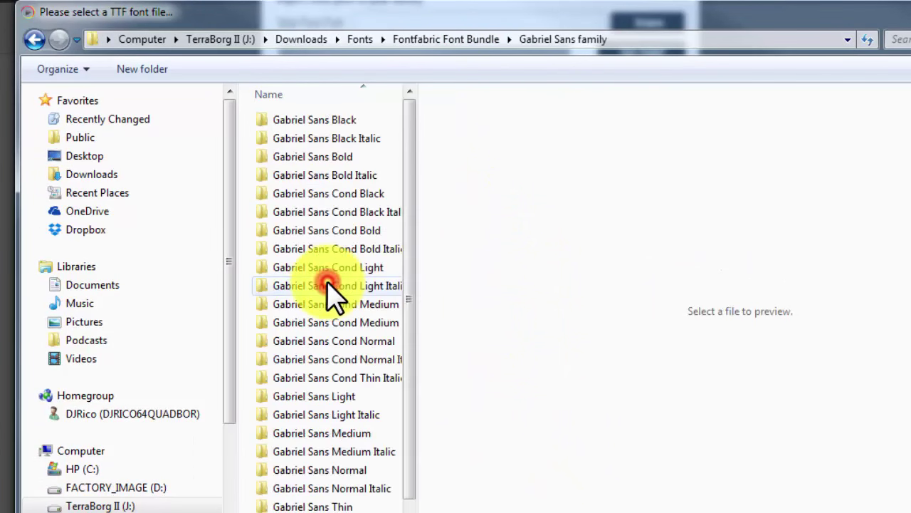
{"action": "double_click", "coordinate": [356, 239]}
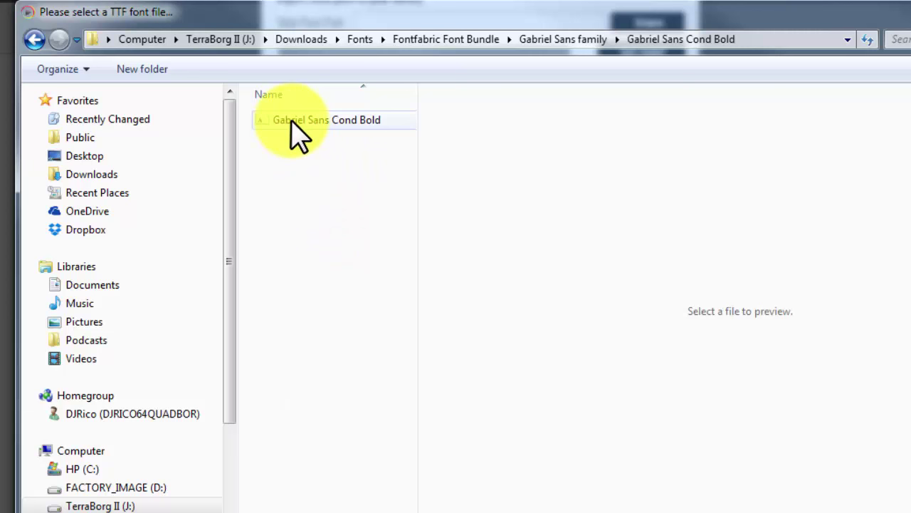
{"action": "left_click", "coordinate": [294, 121]}
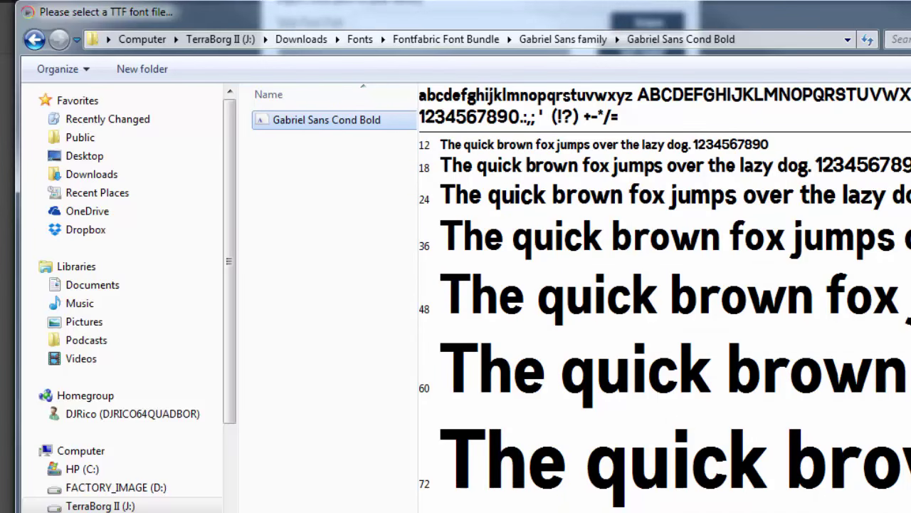
{"action": "key", "text": "Return"}
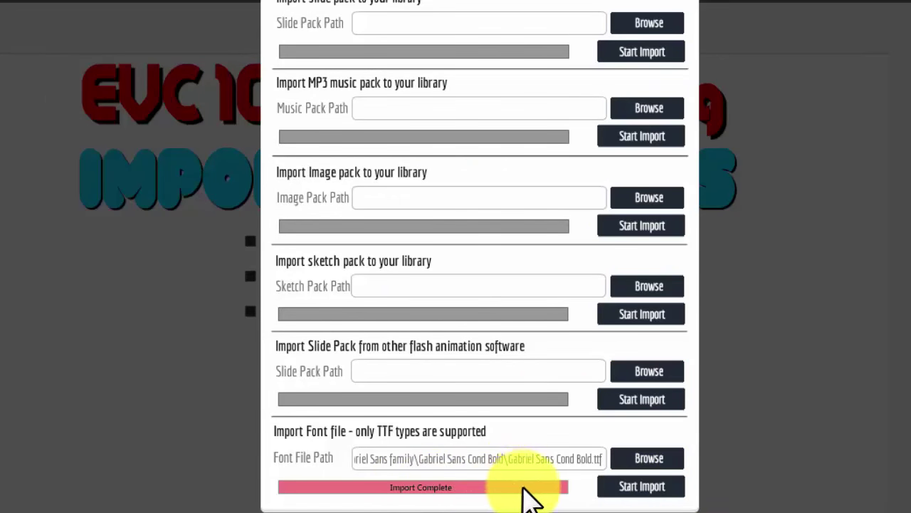
- Select Gabriel Sans Cond Bold Italic.ttf as the next font file to import
{"action": "left_click", "coordinate": [648, 460]}
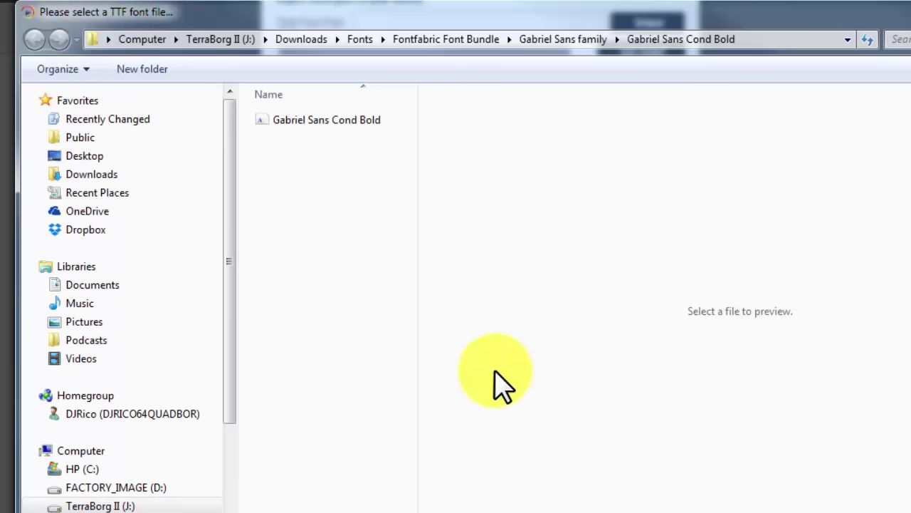
{"action": "left_click", "coordinate": [558, 41]}
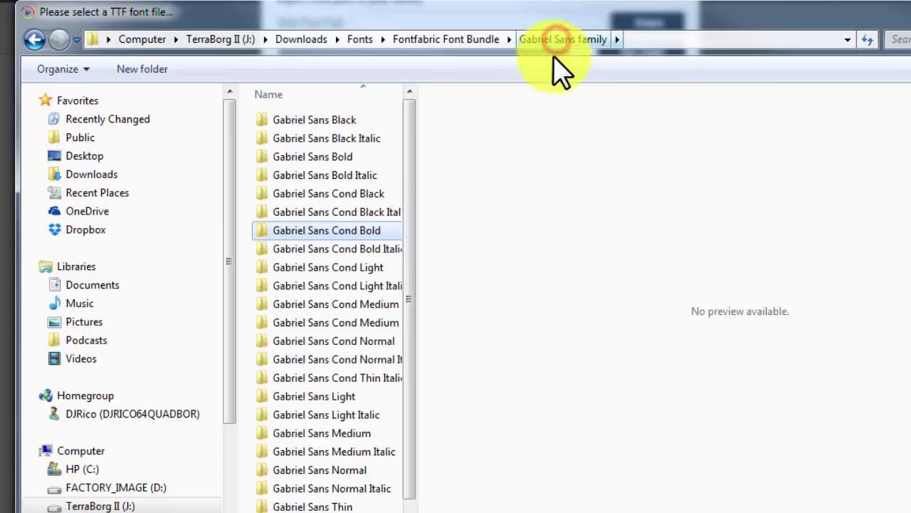
{"action": "double_click", "coordinate": [340, 248]}
{"action": "left_click", "coordinate": [338, 119]}
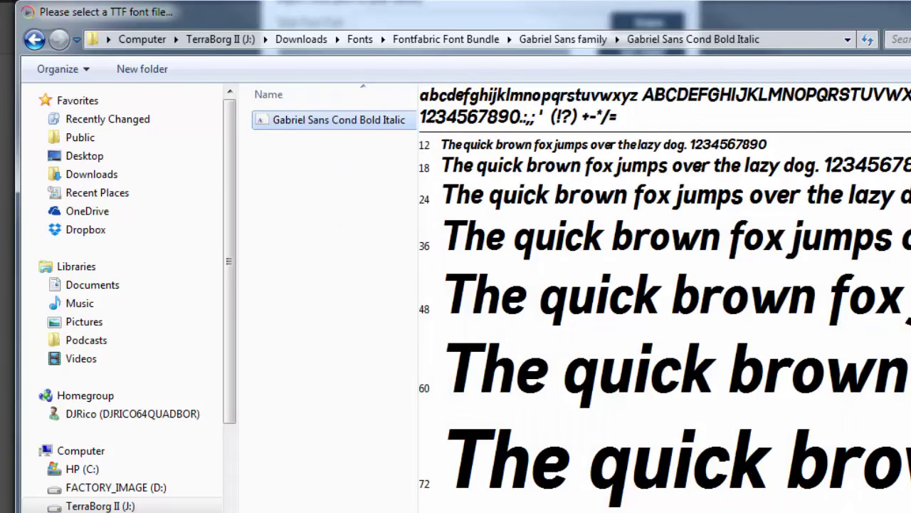
{"action": "key", "text": "Return"}
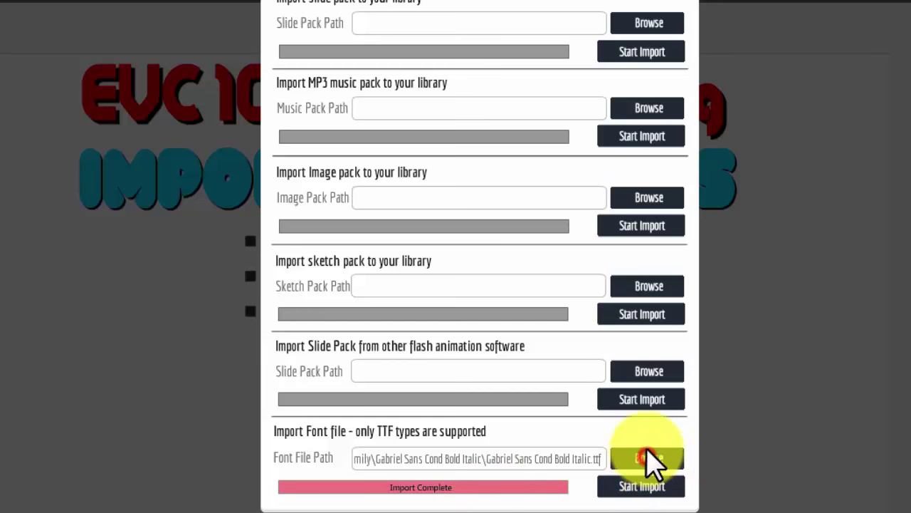
- Select Gabriel Sans Black.ttf from its folder and import it
{"action": "left_click", "coordinate": [648, 459]}
{"action": "left_click", "coordinate": [559, 41]}
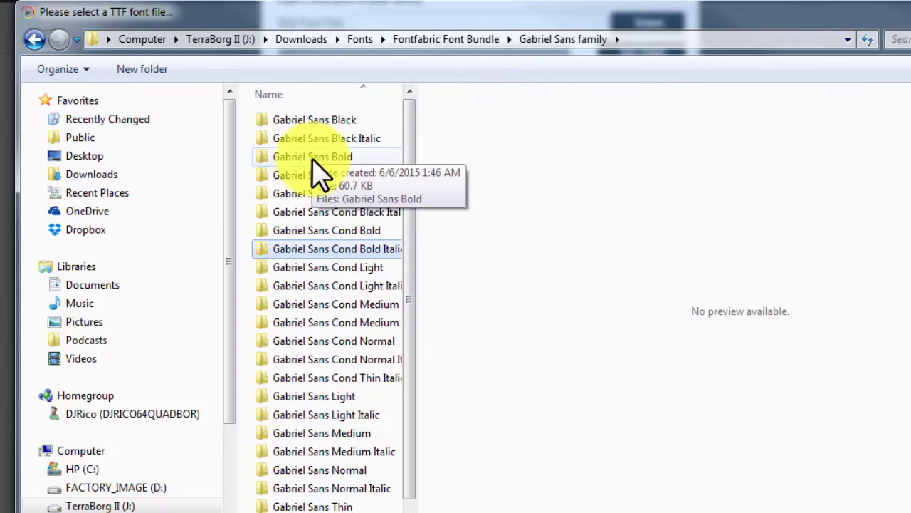
{"action": "left_click", "coordinate": [301, 118]}
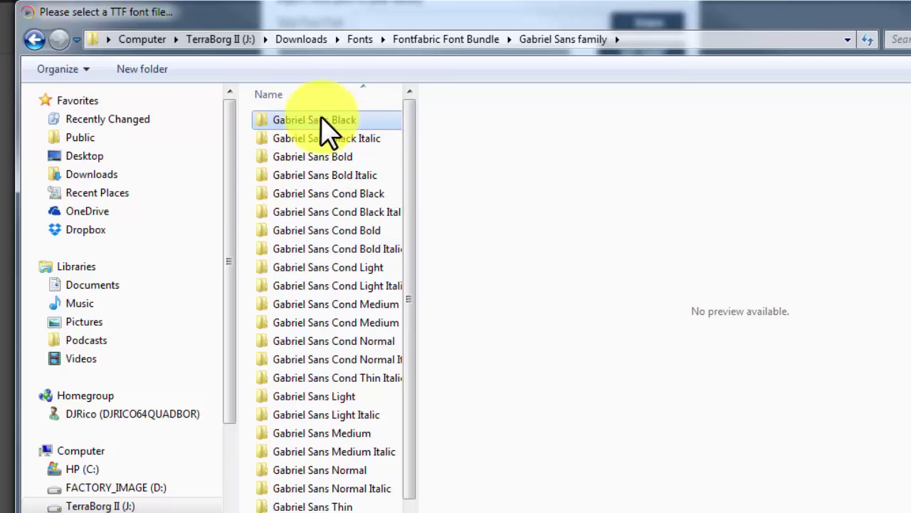
{"action": "double_click", "coordinate": [314, 118]}
{"action": "left_click", "coordinate": [313, 118]}
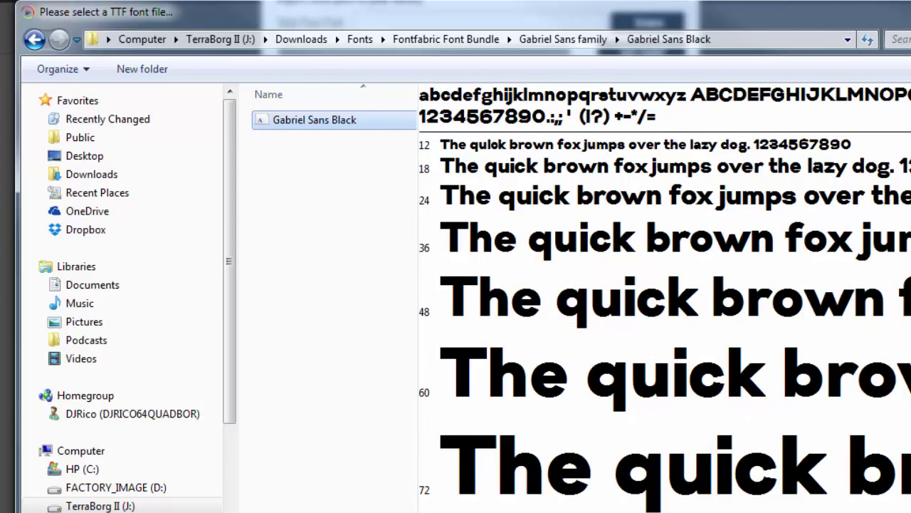
{"action": "key", "text": "Return"}
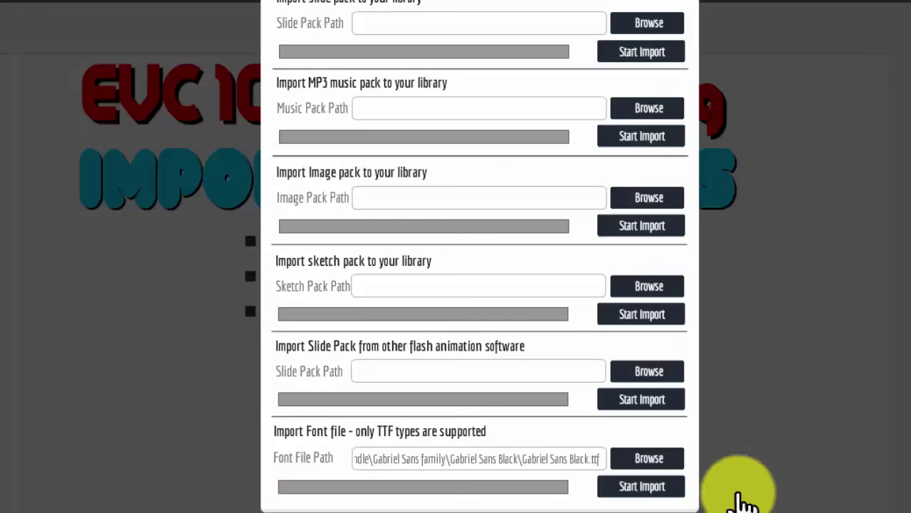
{"action": "left_click", "coordinate": [642, 486]}
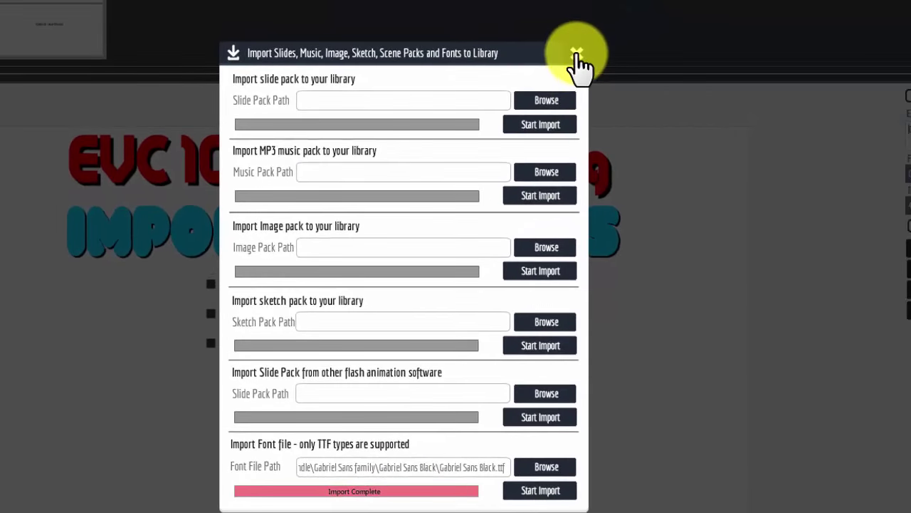
- Close the import window and apply an imported Gabriel Sans font from the Font Family list
{"action": "left_click", "coordinate": [576, 55]}
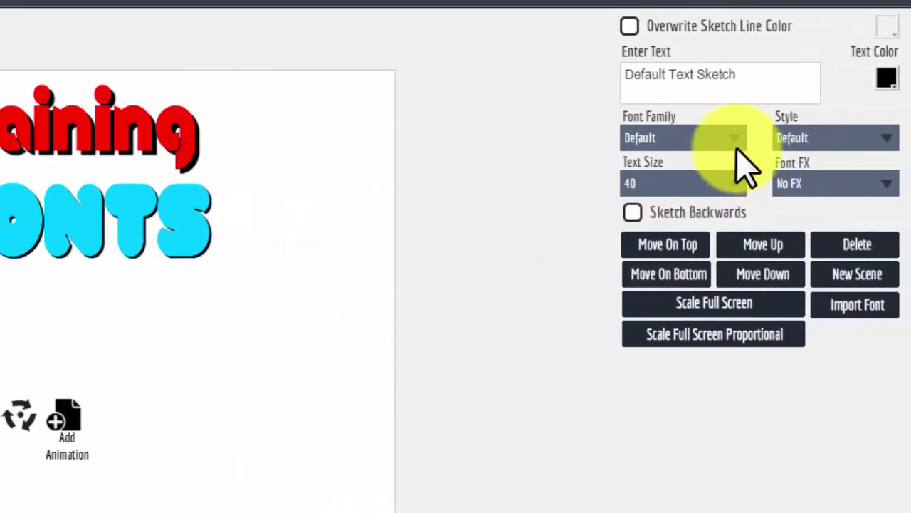
{"action": "left_click", "coordinate": [736, 142]}
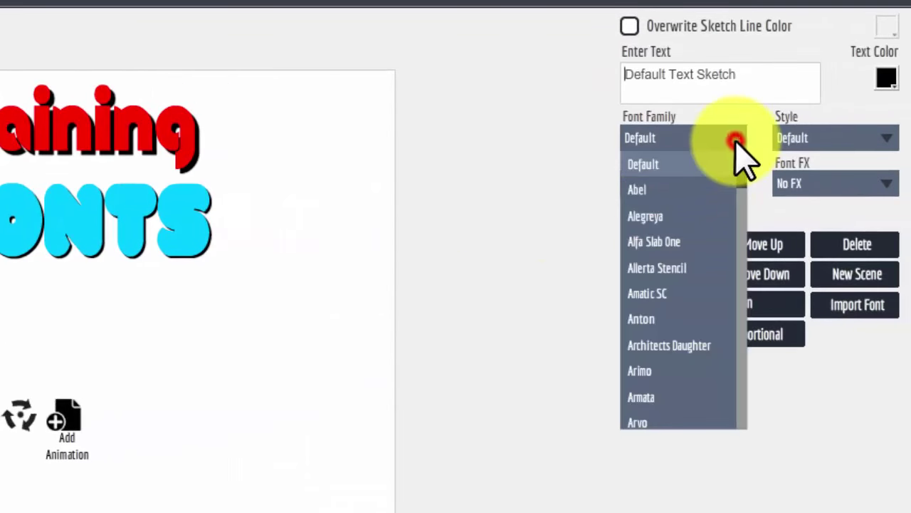
{"action": "left_click_drag", "start_coordinate": [743, 165], "coordinate": [733, 244]}
{"action": "scroll", "coordinate": [732, 244], "scroll_direction": "down", "scroll_amount": 8}
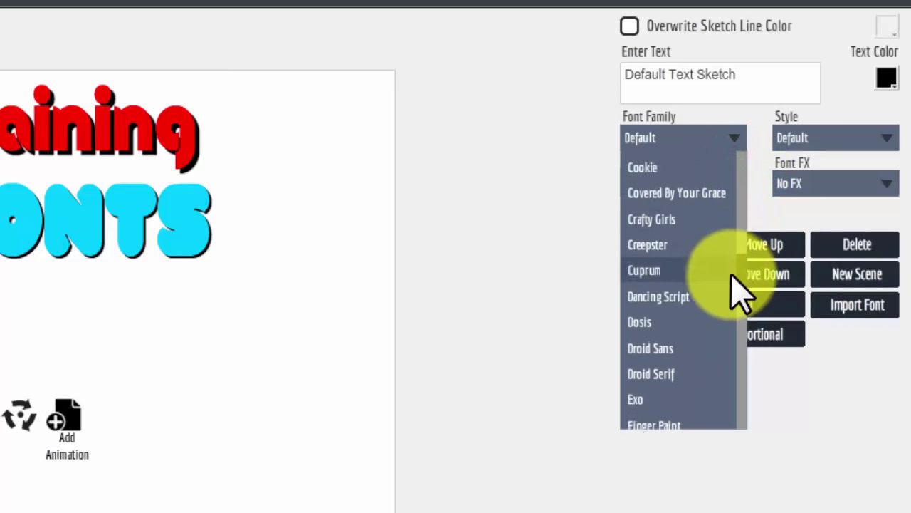
{"action": "scroll", "coordinate": [715, 299], "scroll_direction": "up", "scroll_amount": 1}
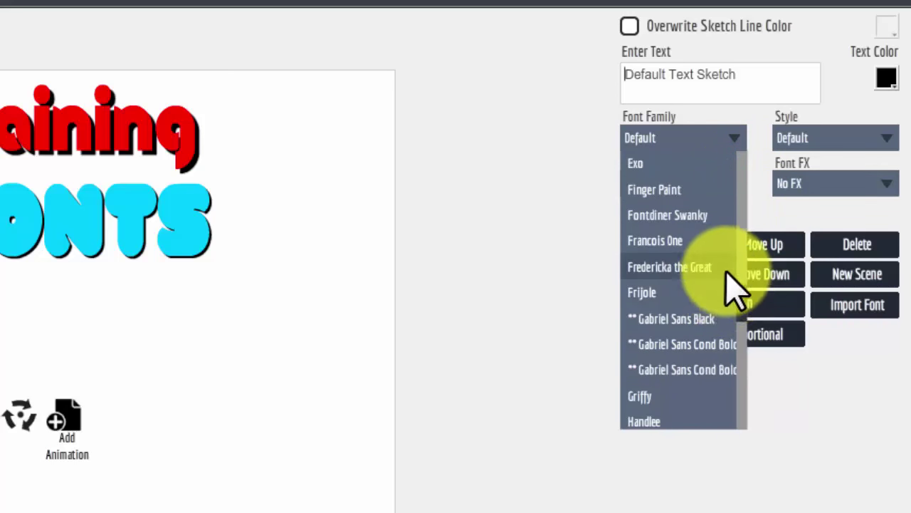
{"action": "left_click", "coordinate": [688, 345]}
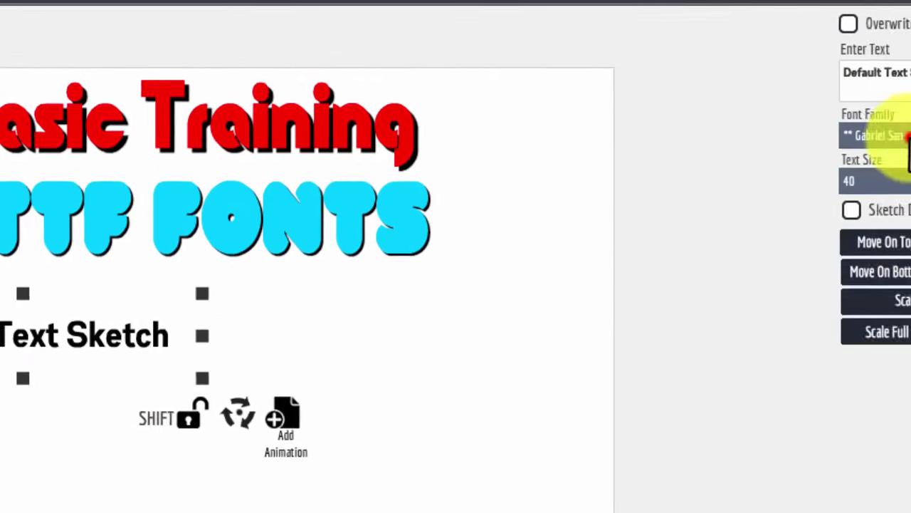
- Switch the text to Gabriel Sans Black, enlarge it to size 40 and place it under the titles
{"action": "left_click", "coordinate": [882, 136]}
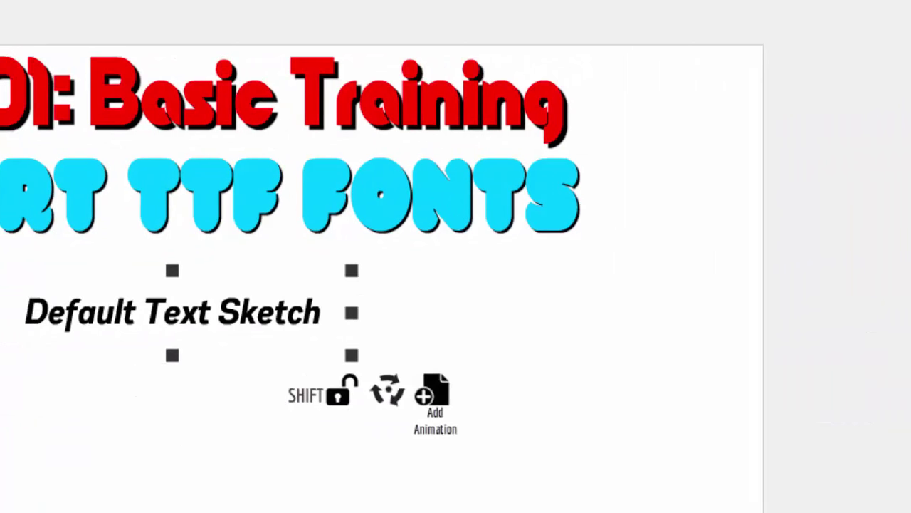
{"action": "key", "text": "Down"}
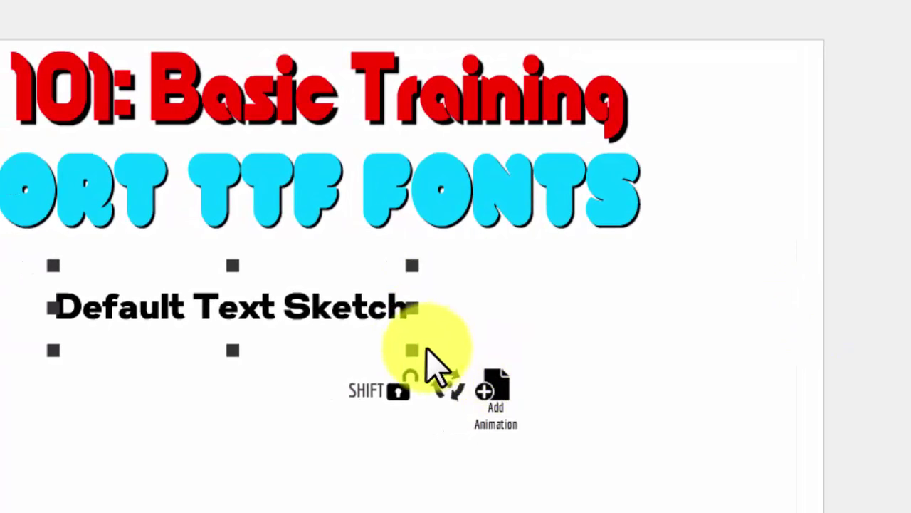
{"action": "mouse_move", "coordinate": [413, 351]}
{"action": "left_mouse_down"}
{"action": "mouse_move", "coordinate": [572, 390]}
{"action": "mouse_move", "coordinate": [657, 350]}
{"action": "mouse_move", "coordinate": [697, 293]}
{"action": "left_mouse_up"}
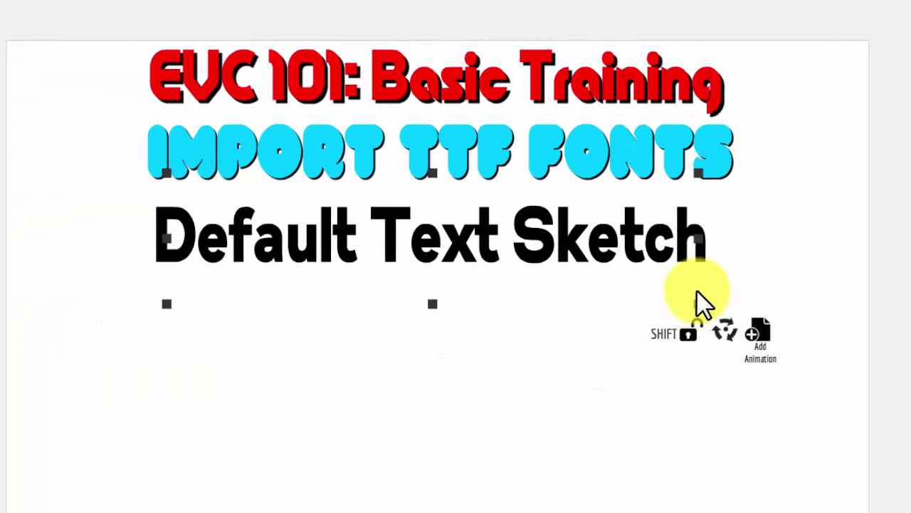
{"action": "mouse_move", "coordinate": [629, 252]}
{"action": "left_mouse_down"}
{"action": "mouse_move", "coordinate": [632, 285]}
{"action": "mouse_move", "coordinate": [629, 248]}
{"action": "mouse_move", "coordinate": [639, 248]}
{"action": "left_mouse_up"}
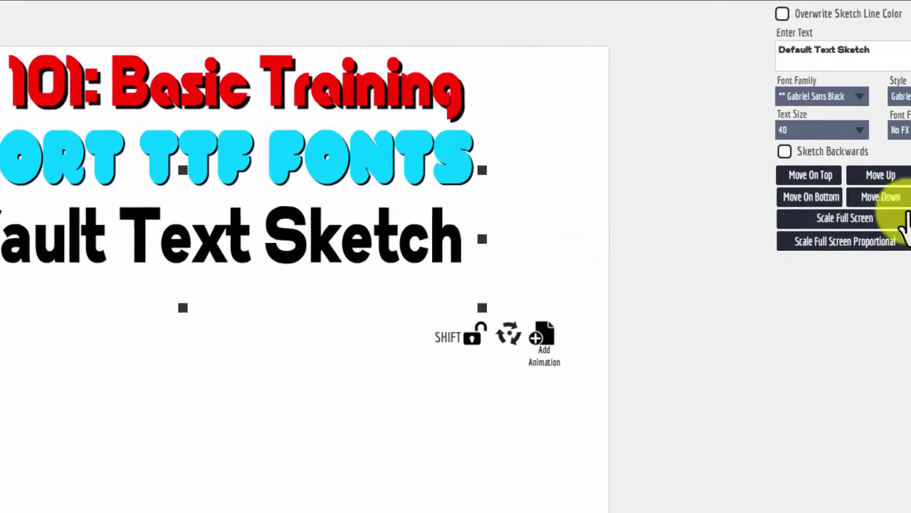
- Open the import window for fonts and packs from the text panel's Import Font button
{"action": "left_click", "coordinate": [876, 223]}
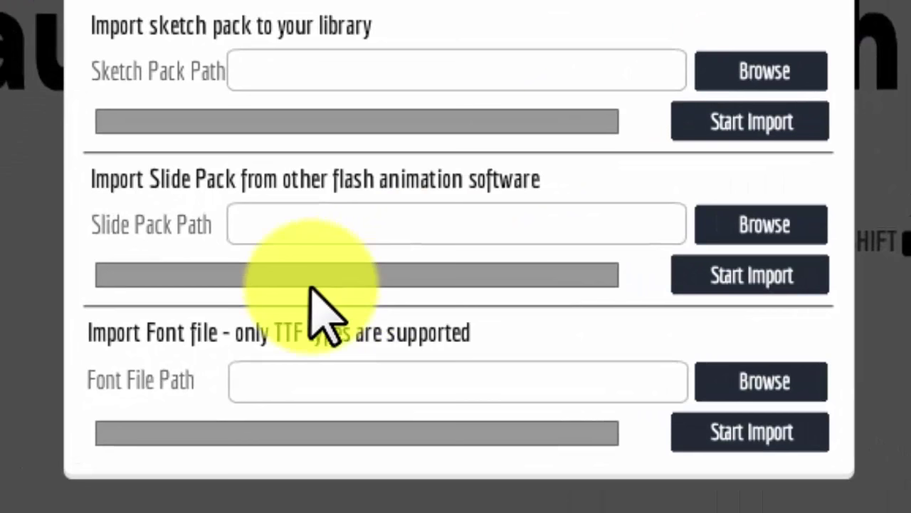